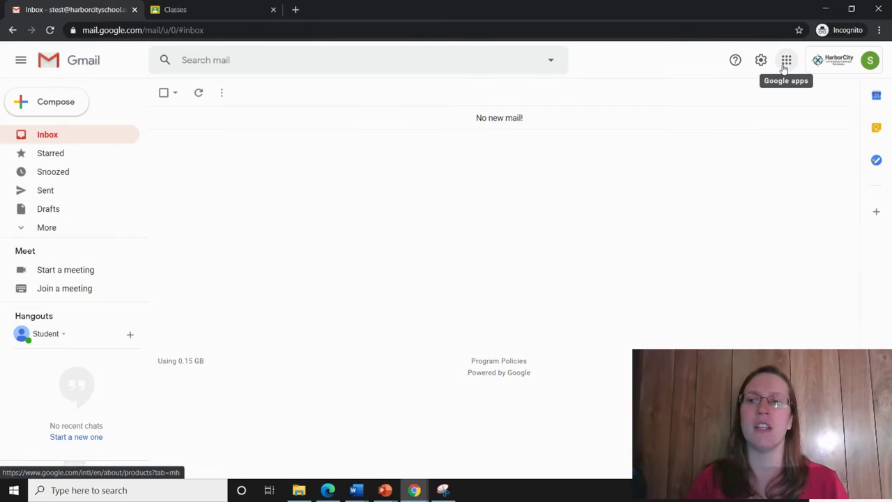
Open Classroom from the Google apps grid and accept the Contemporary World History 1945-Present invitation
left_click(786, 64)
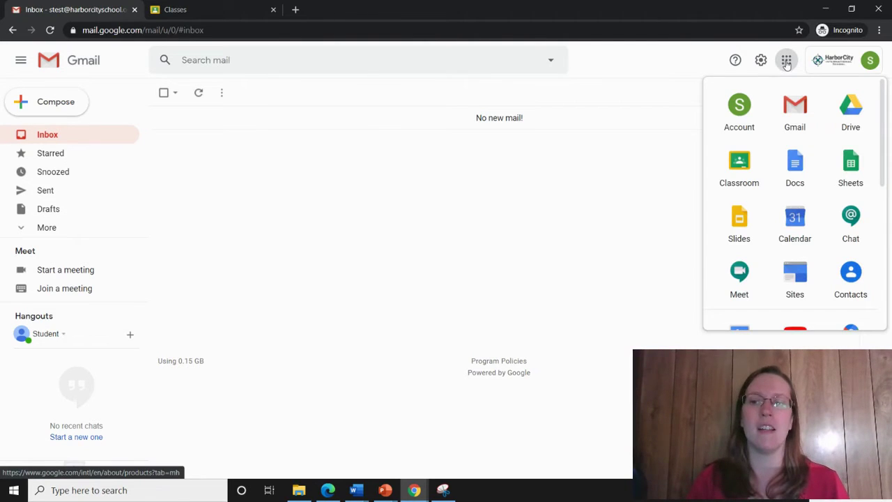
left_click(733, 174)
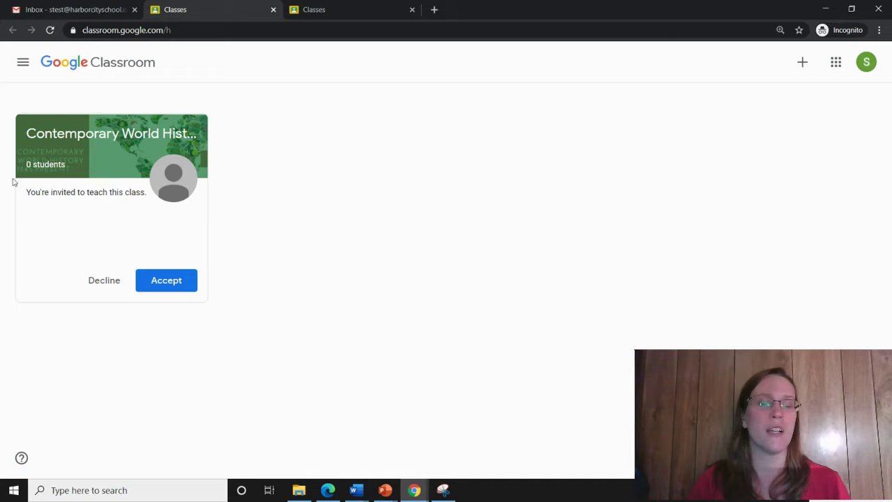
left_click(161, 282)
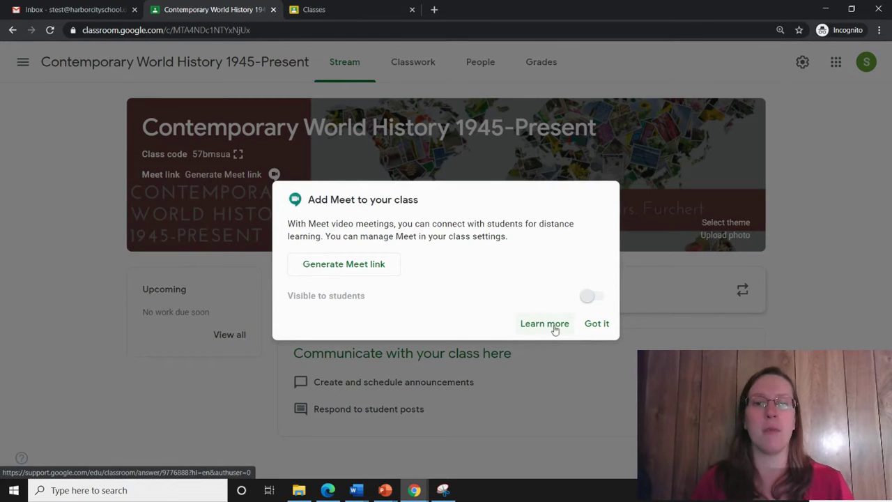
left_click(592, 323)
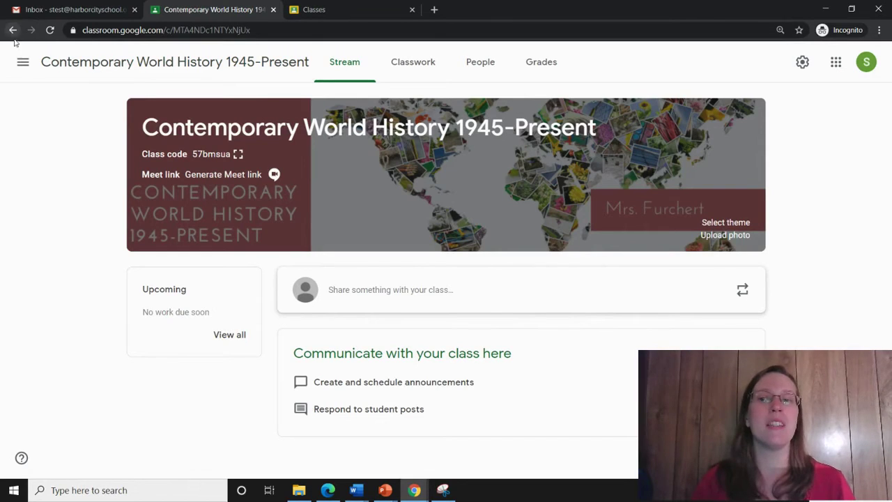
Return to the Classes home page and start joining a new class with a code
left_click(23, 62)
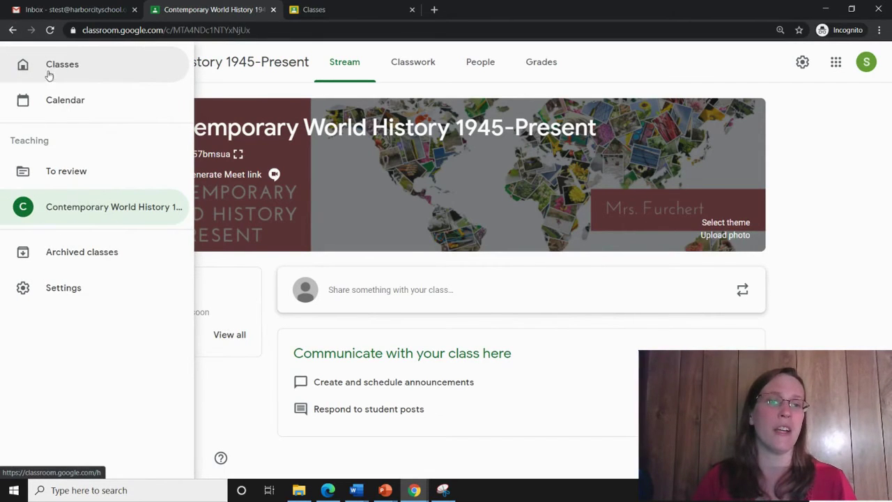
left_click(74, 70)
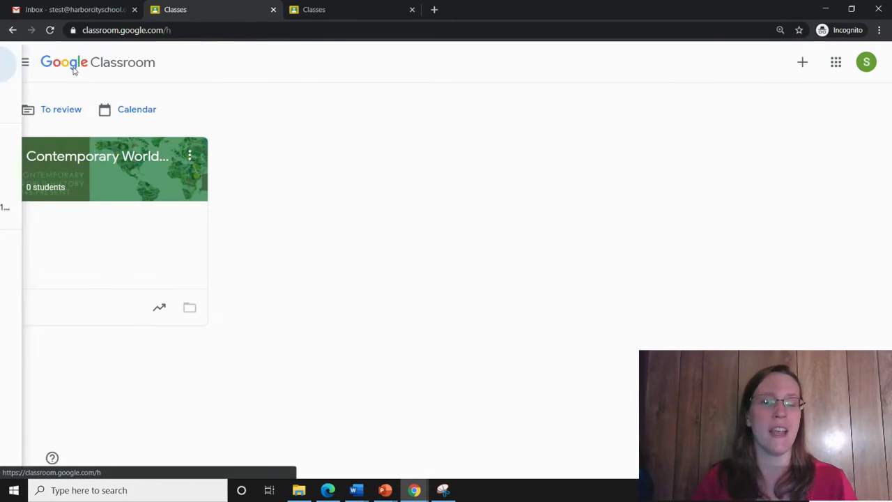
left_click(22, 62)
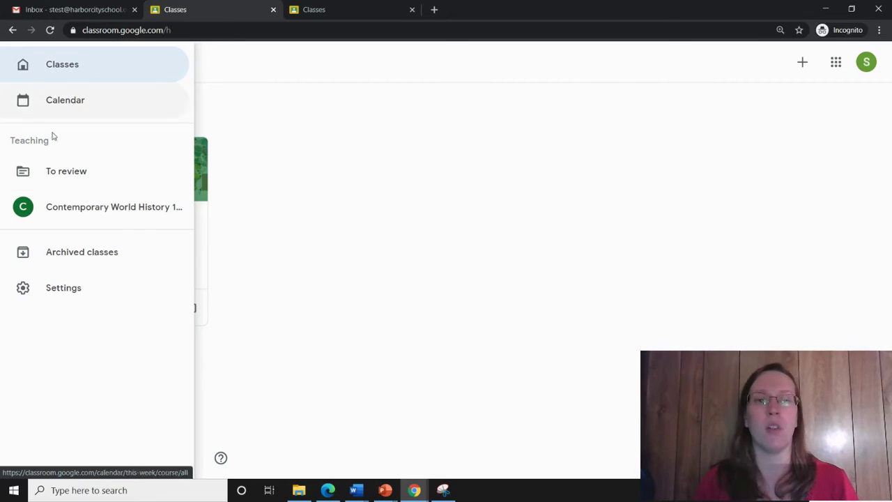
left_click(428, 142)
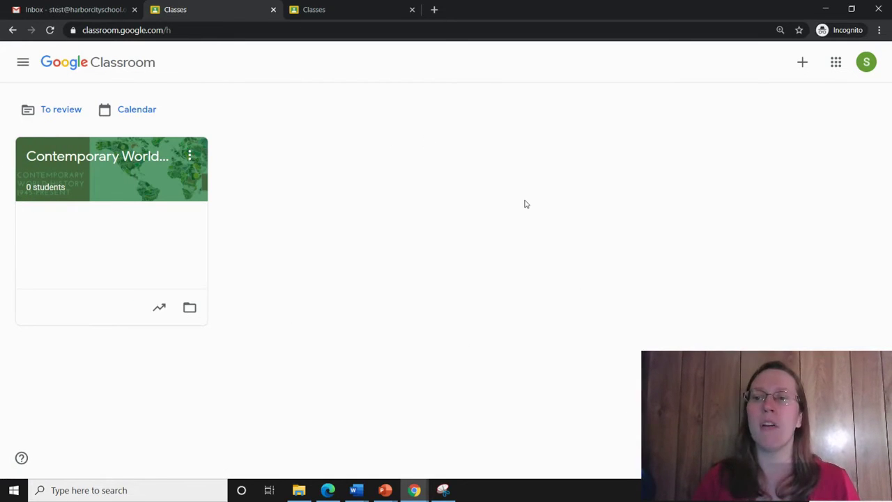
left_click(802, 62)
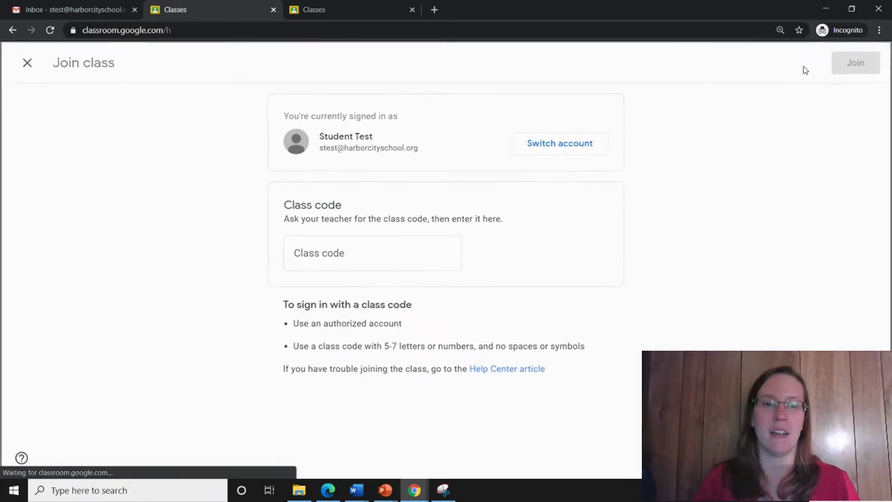
Enter the teacher's class code to join the School Classroom class
left_click(336, 250)
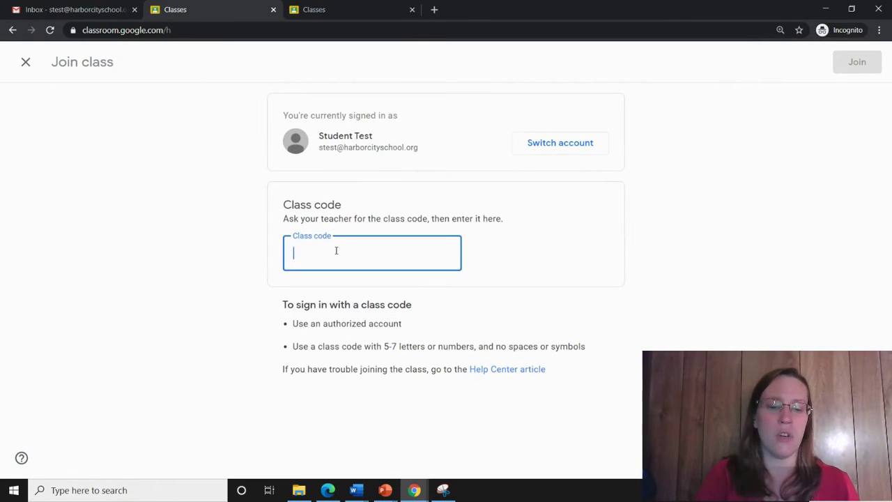
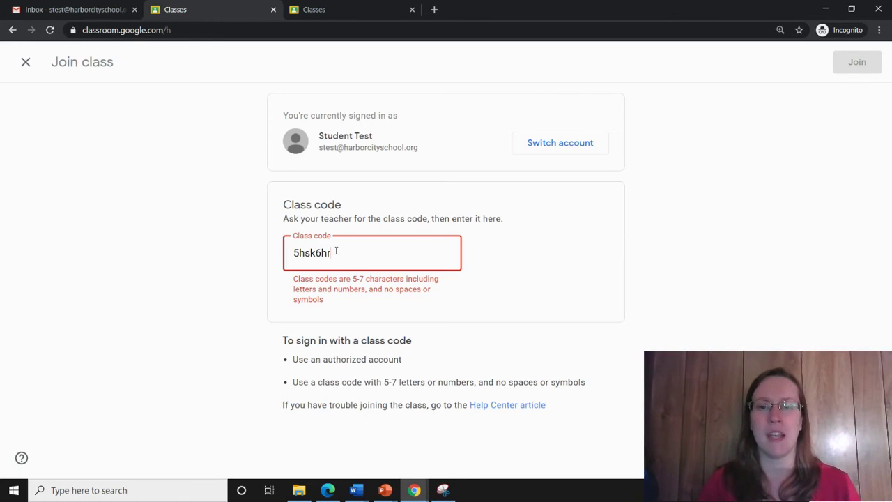
left_click(856, 62)
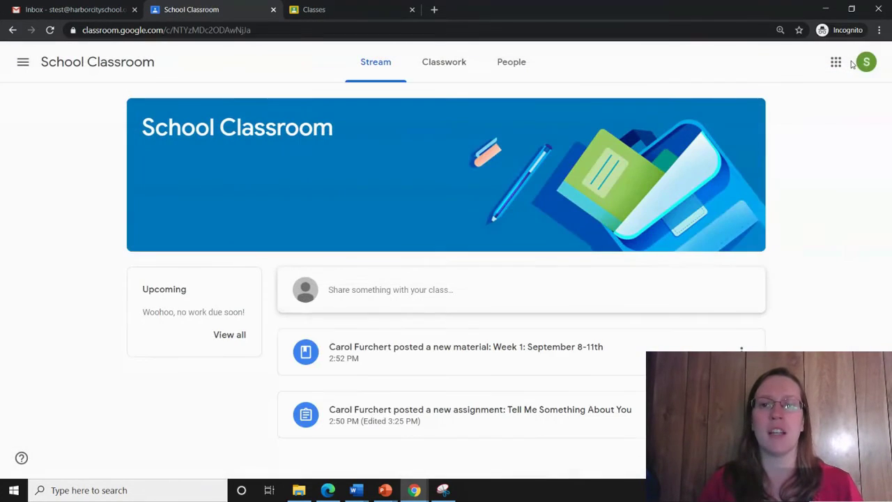
Find Tell Me Something About You under Classwork's Week 1 materials and view the assignment
left_click(441, 62)
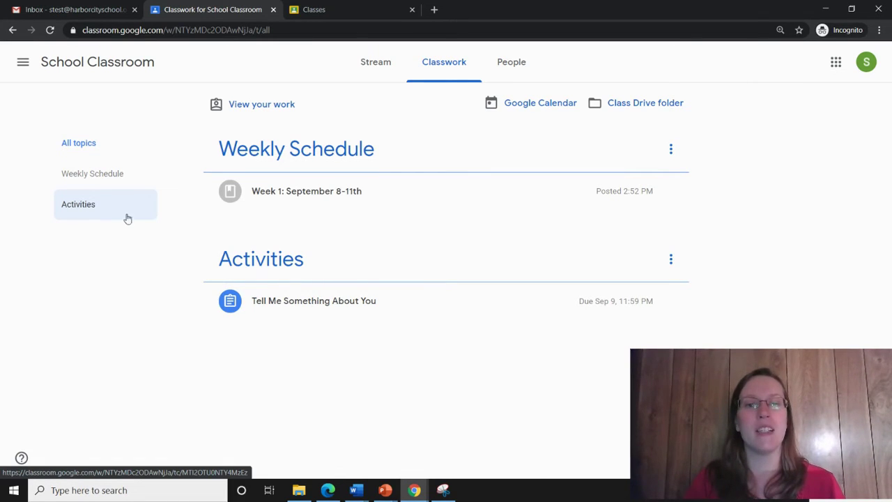
left_click(290, 208)
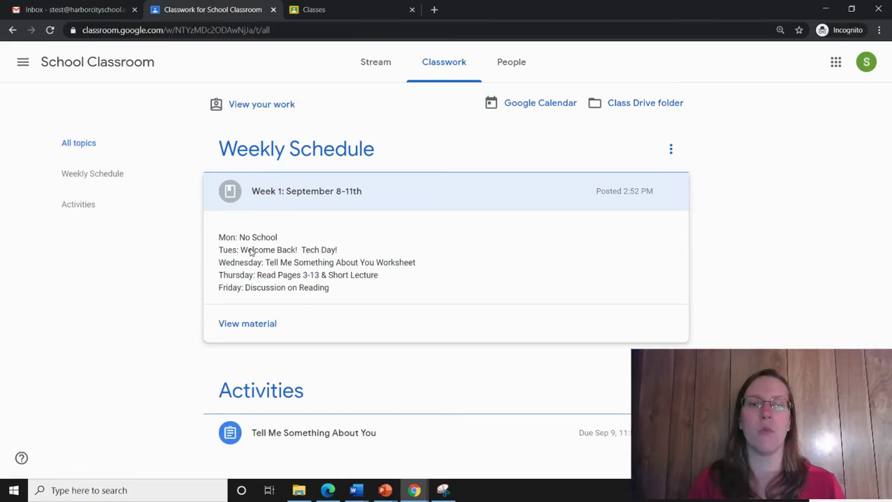
left_click(295, 200)
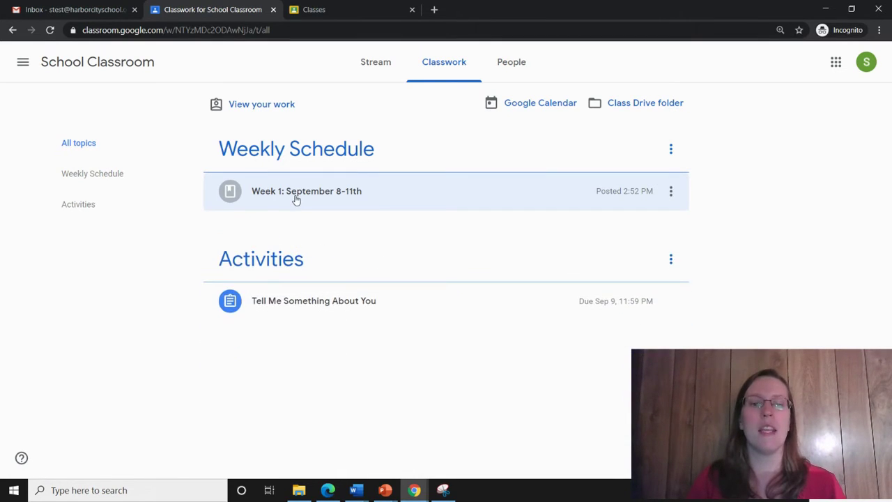
left_click(355, 305)
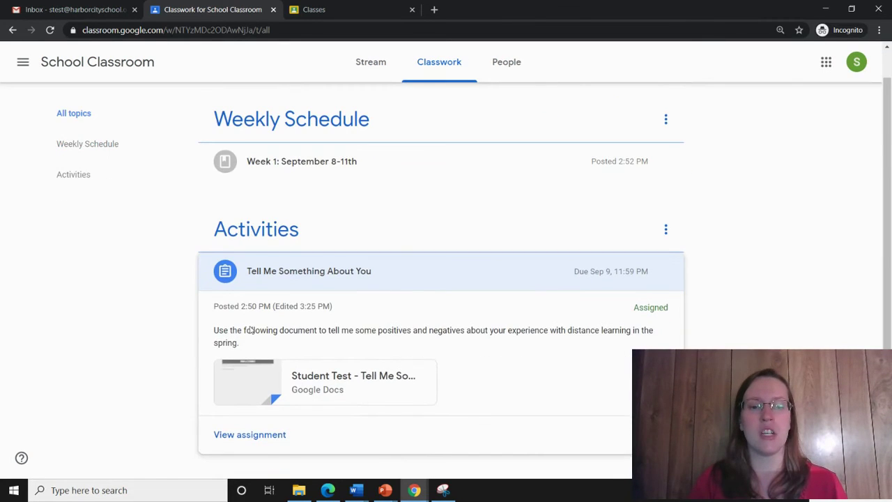
left_click(249, 434)
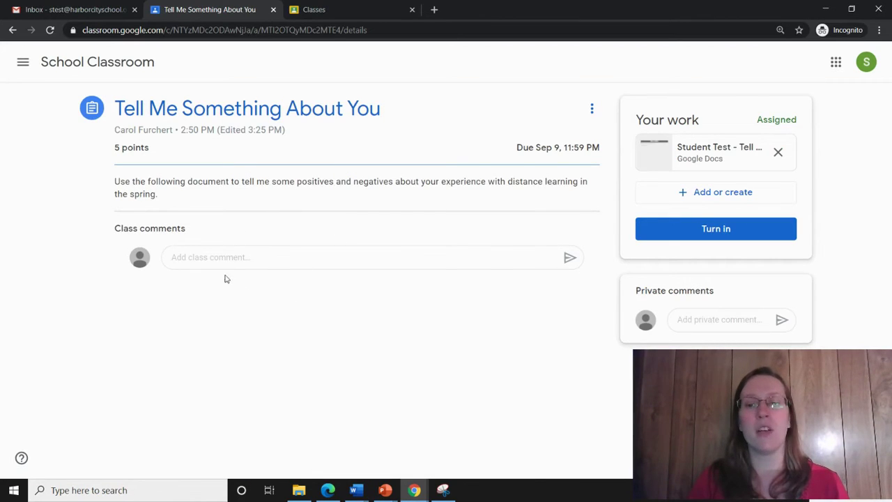
Open the attached 'Student Test - Tell Me Something About You' doc in Google Docs
left_click(305, 261)
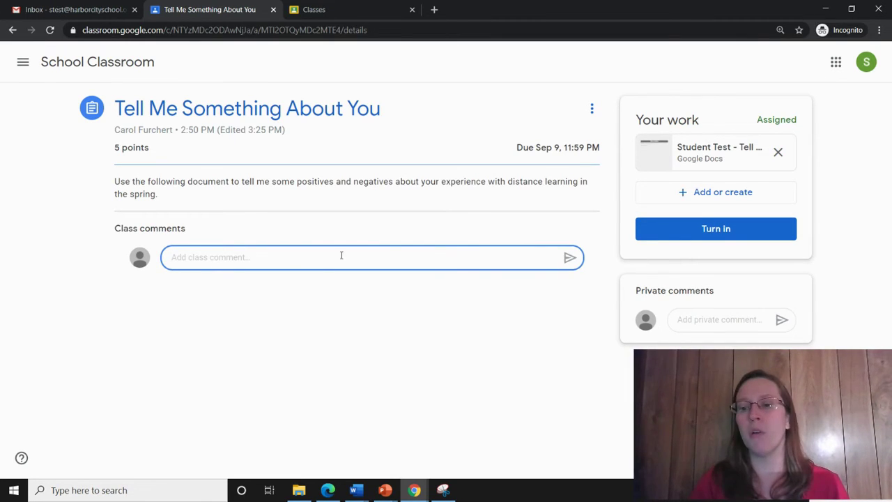
left_click(706, 321)
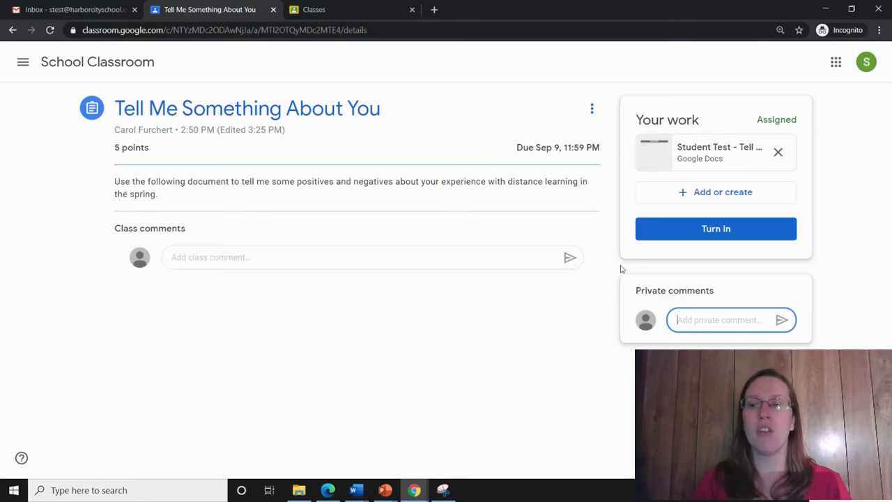
left_click(711, 149)
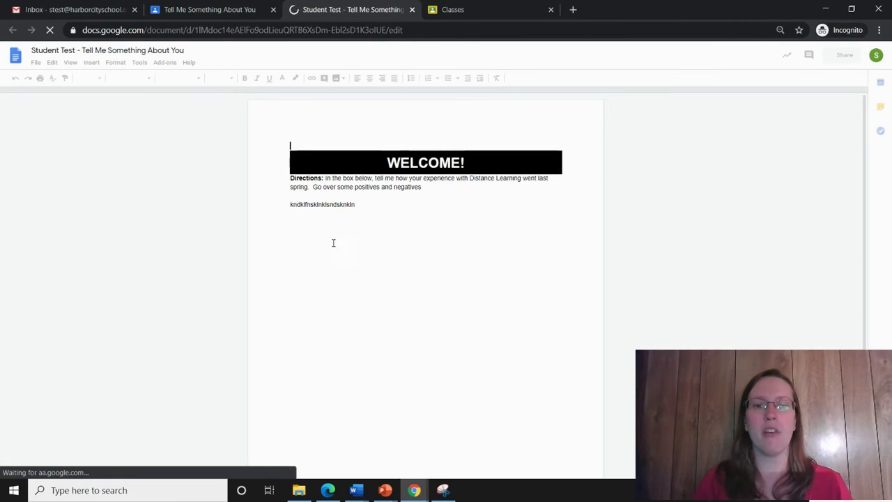
Append 'kjkhkjh' to the answer line and begin turning in the doc
left_click(374, 202)
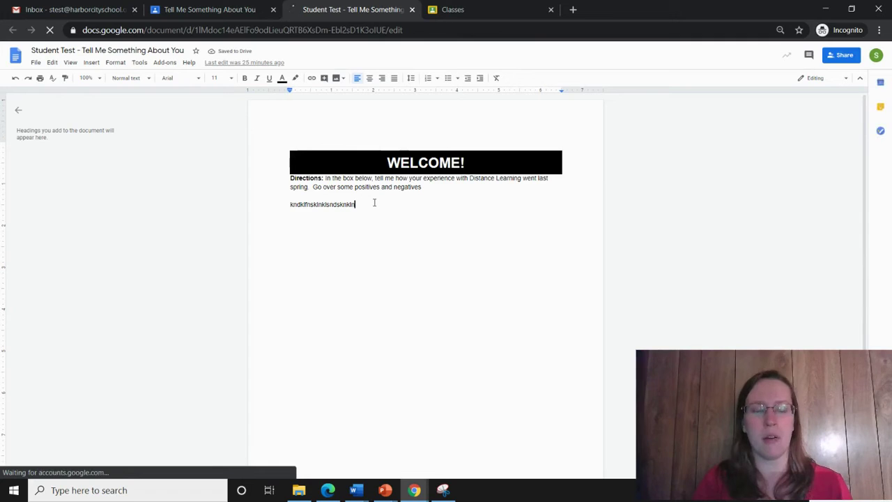
type("k")
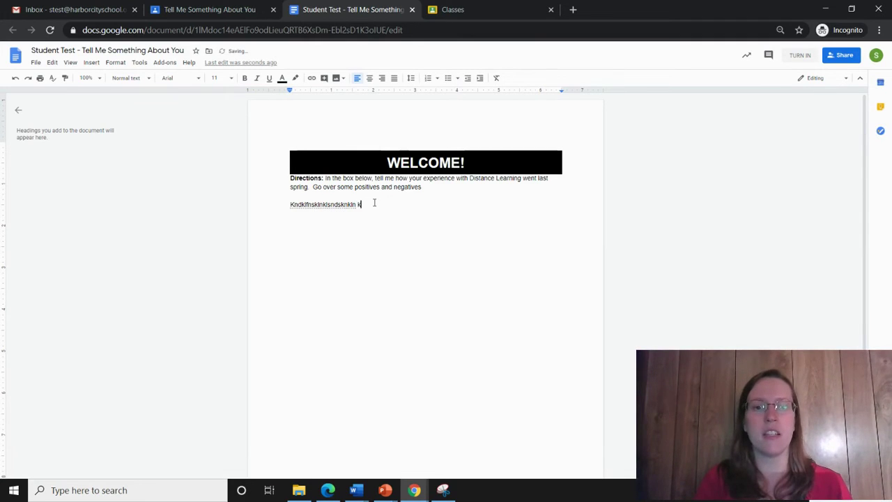
type("jkhkjh")
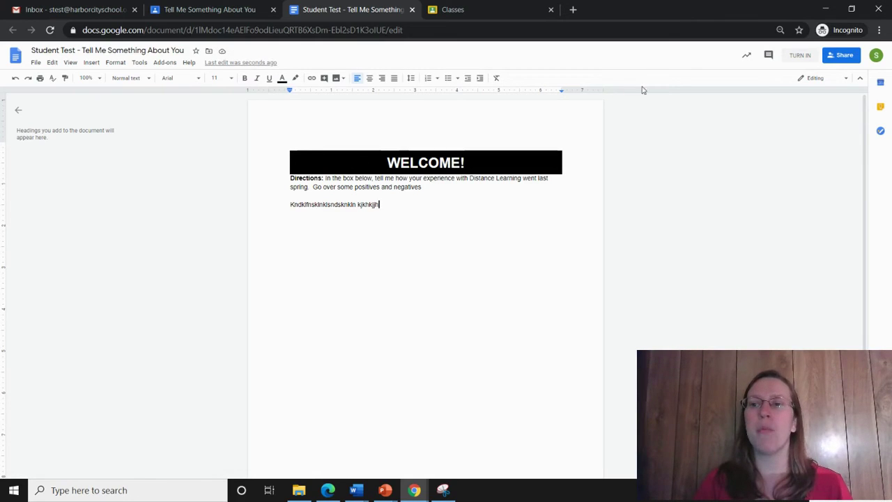
left_click(801, 56)
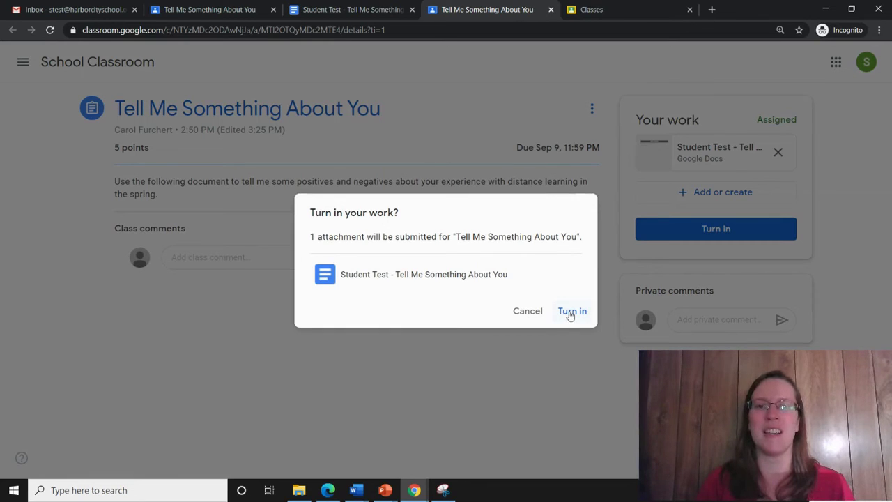
Back out of turning in and attach a new Google Slides presentation to the assignment
left_click(530, 313)
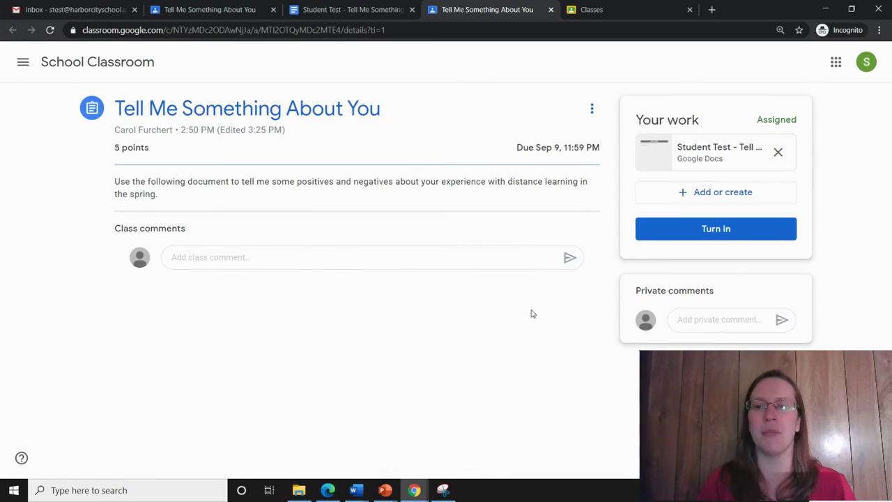
left_click(708, 201)
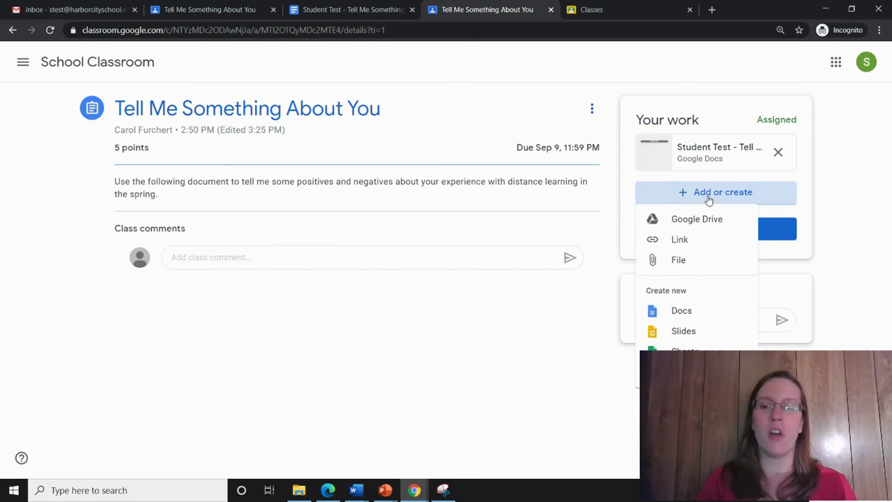
left_click(683, 334)
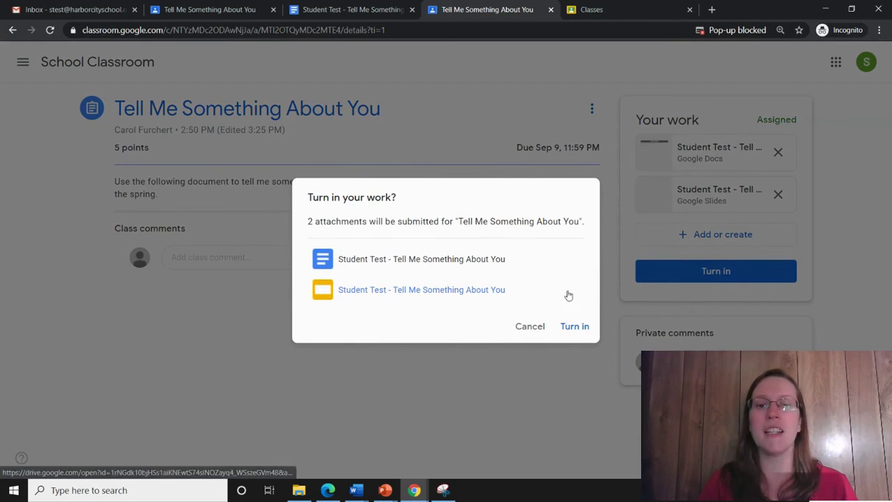
left_click(530, 328)
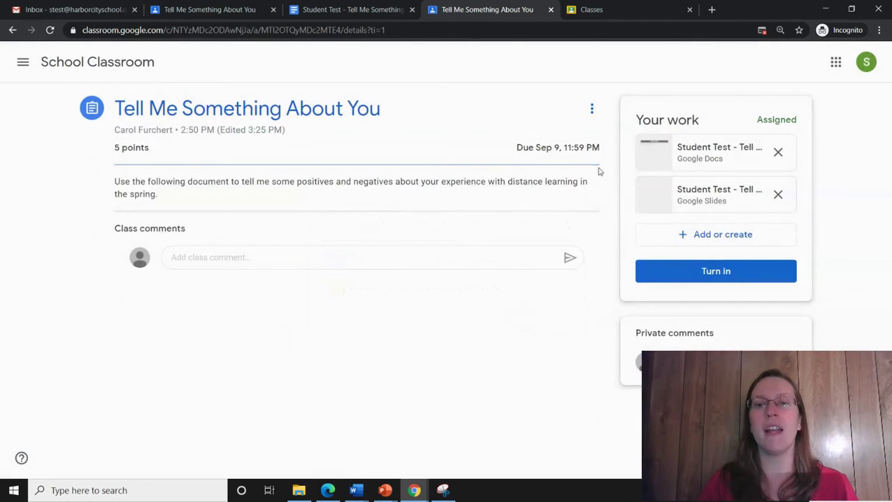
Turn in the assignment with both attachments, then unsubmit it back to Assigned
left_click(718, 272)
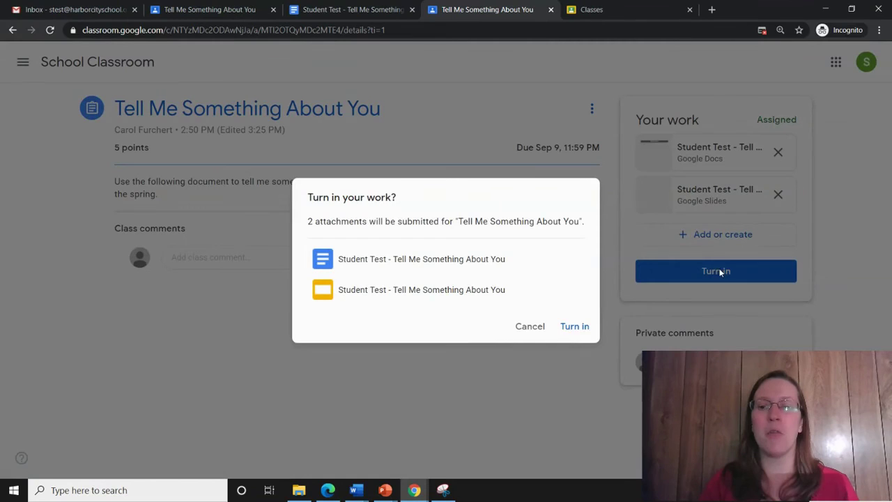
left_click(573, 327)
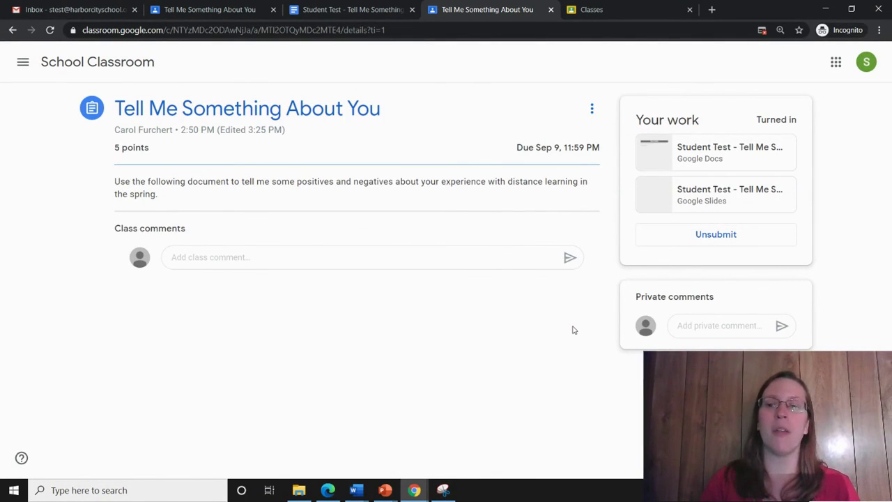
left_click(729, 234)
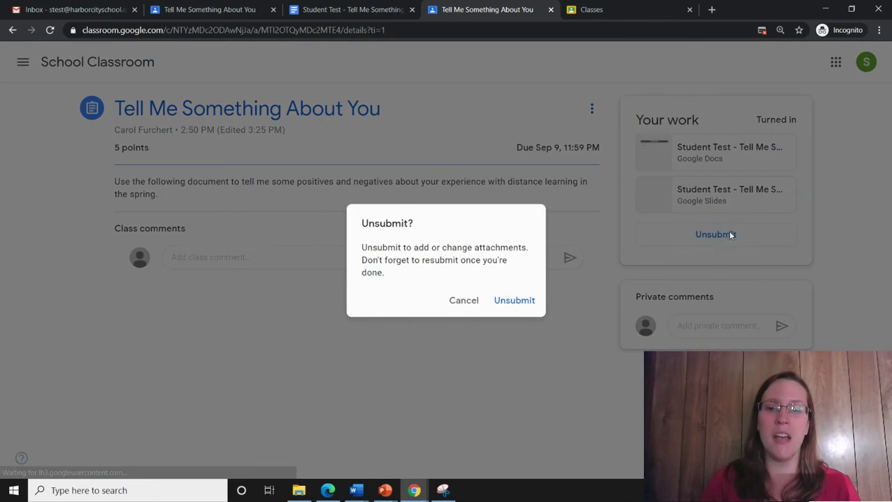
left_click(505, 304)
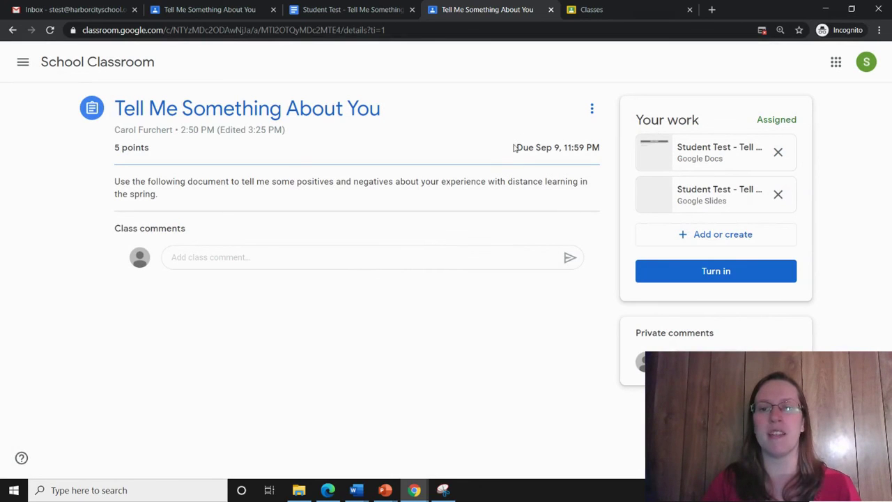
Resubmit the assignment with its doc and Slides attachments
left_click_drag(515, 148, 600, 148)
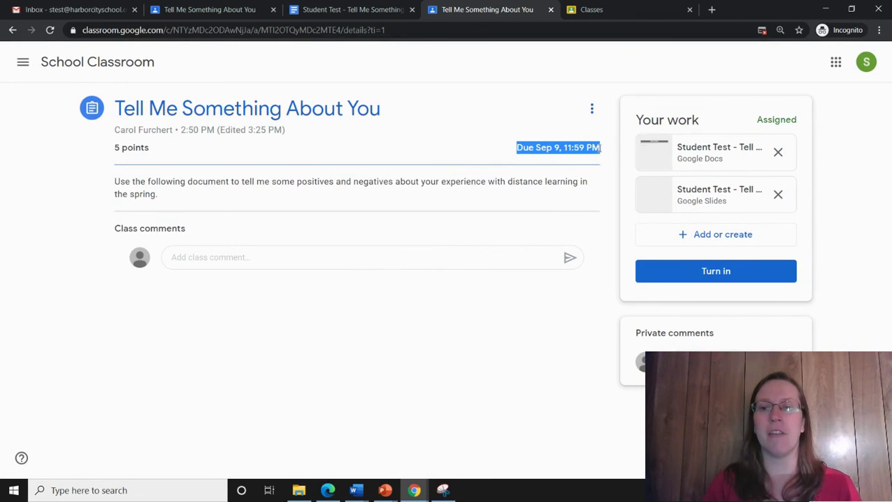
left_click(704, 276)
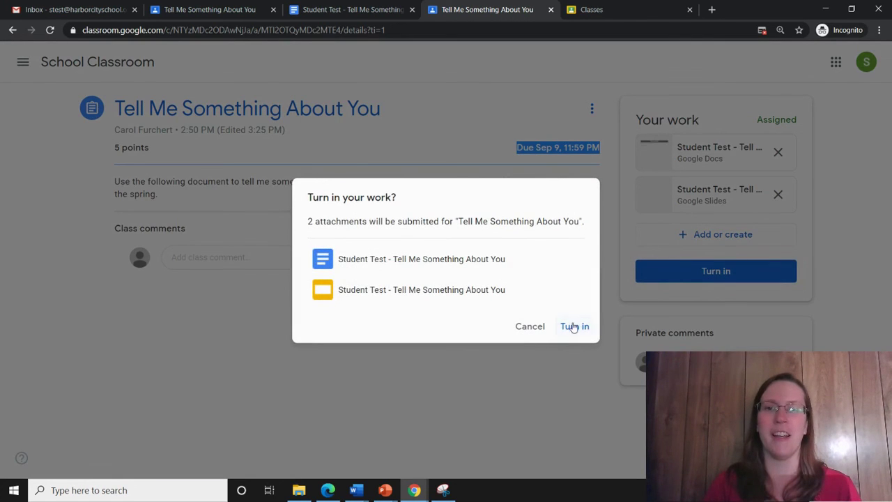
left_click(571, 325)
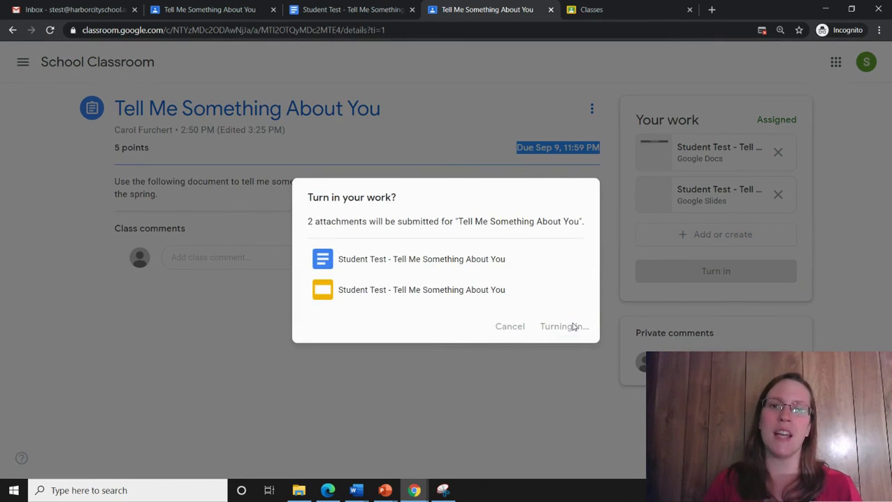